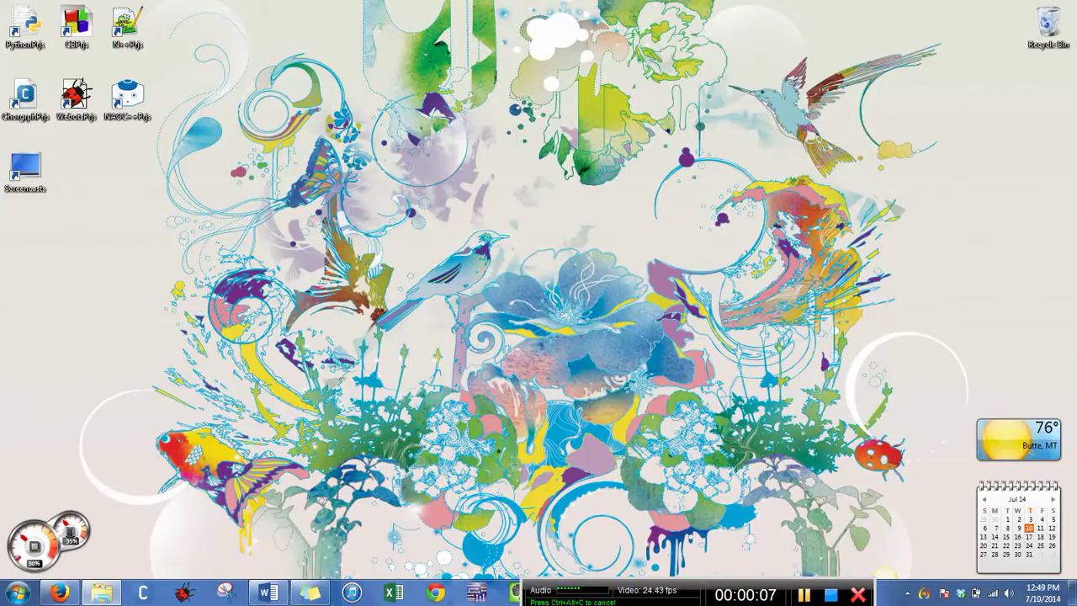
Step: Open NAOqiSimStandingOnConferenceTable.wbt from C:\WebotsPrjs\Completed\NAOmotions\worlds in Webots via Explorer
{"action": "left_click", "coordinate": [114, 591]}
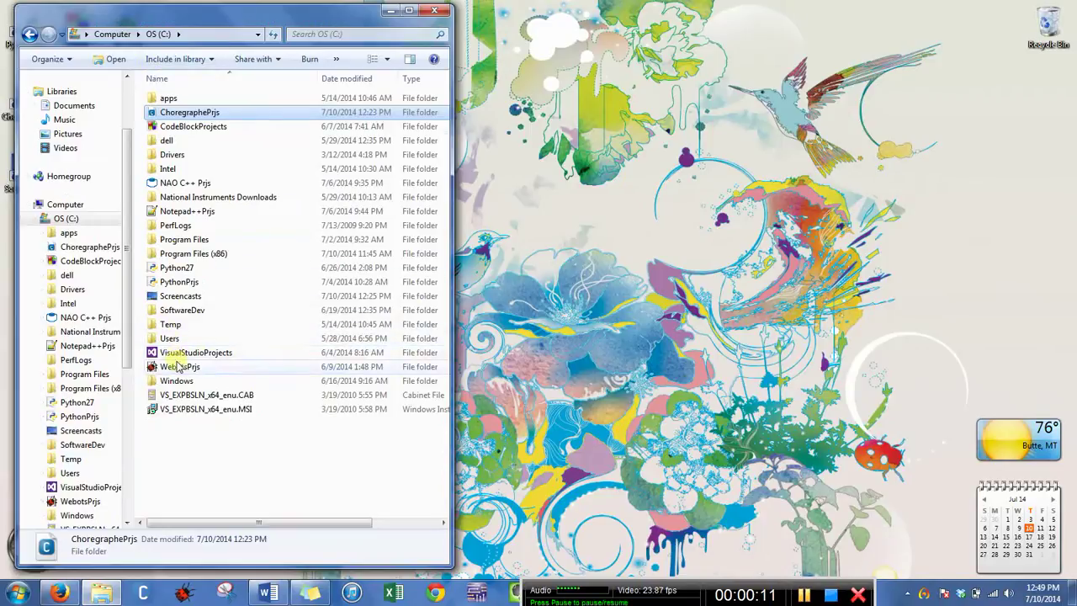
{"action": "double_click", "coordinate": [178, 367]}
{"action": "double_click", "coordinate": [158, 99]}
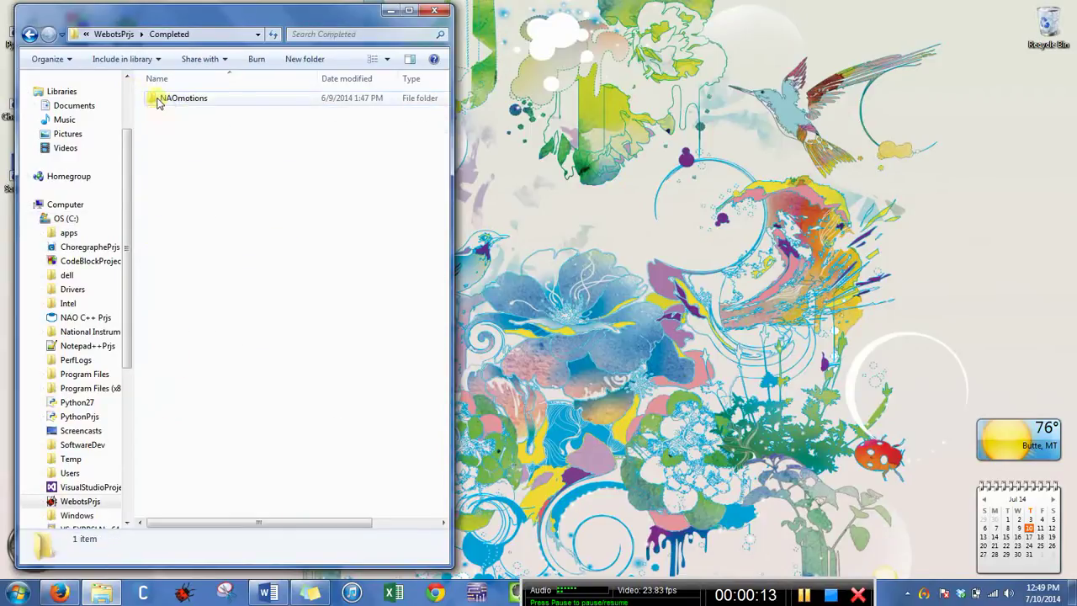
{"action": "left_click", "coordinate": [169, 126]}
{"action": "double_click", "coordinate": [170, 127]}
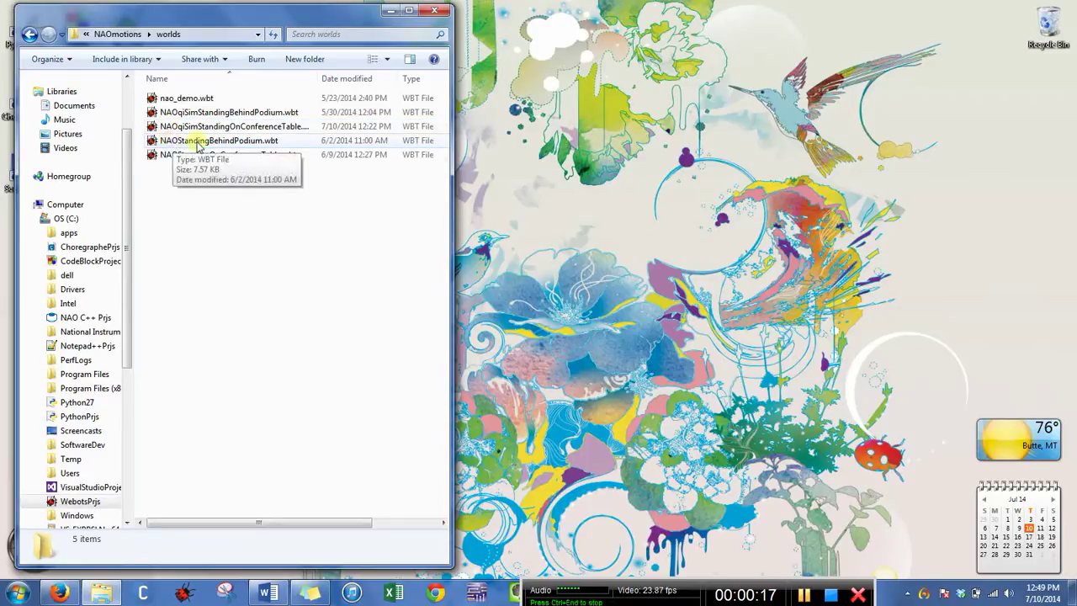
{"action": "double_click", "coordinate": [202, 127]}
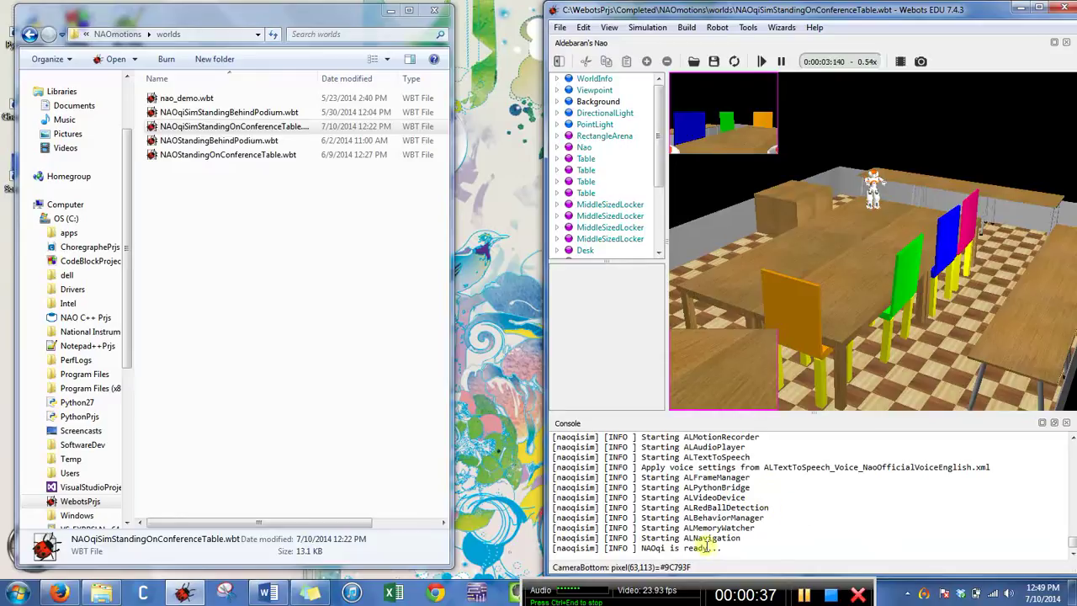
Step: Let the conference-table world load and confirm 'NAOqi is ready' in the Webots console
{"action": "left_click_drag", "start_coordinate": [733, 547], "coordinate": [571, 539]}
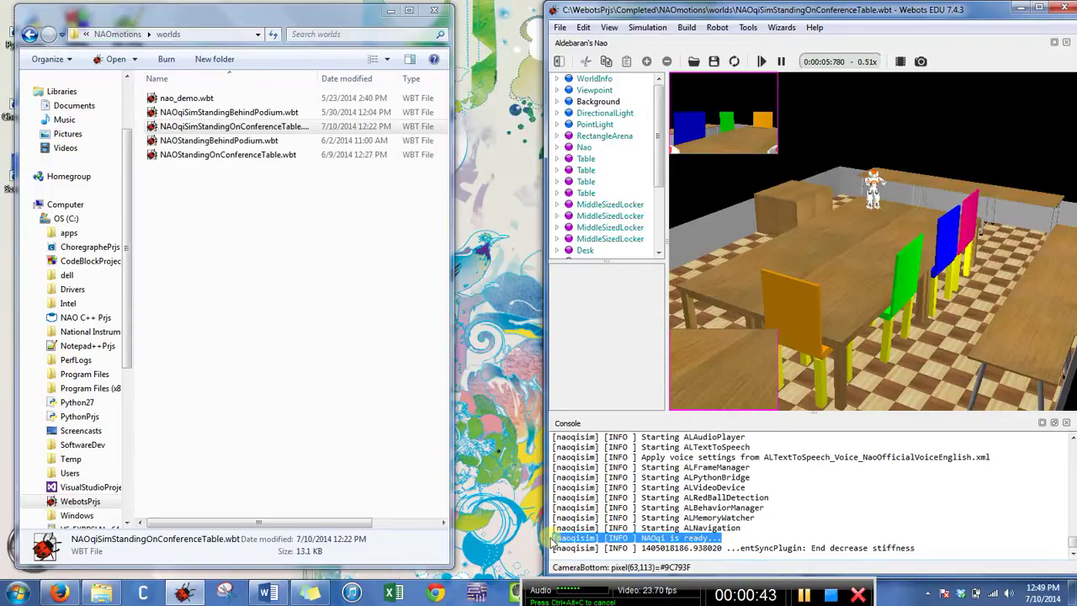
Step: Open 1stRecruitBehaviorAFA3.crg, dock the Robot view beside the diagram, and show the Video monitor
{"action": "left_click", "coordinate": [67, 248]}
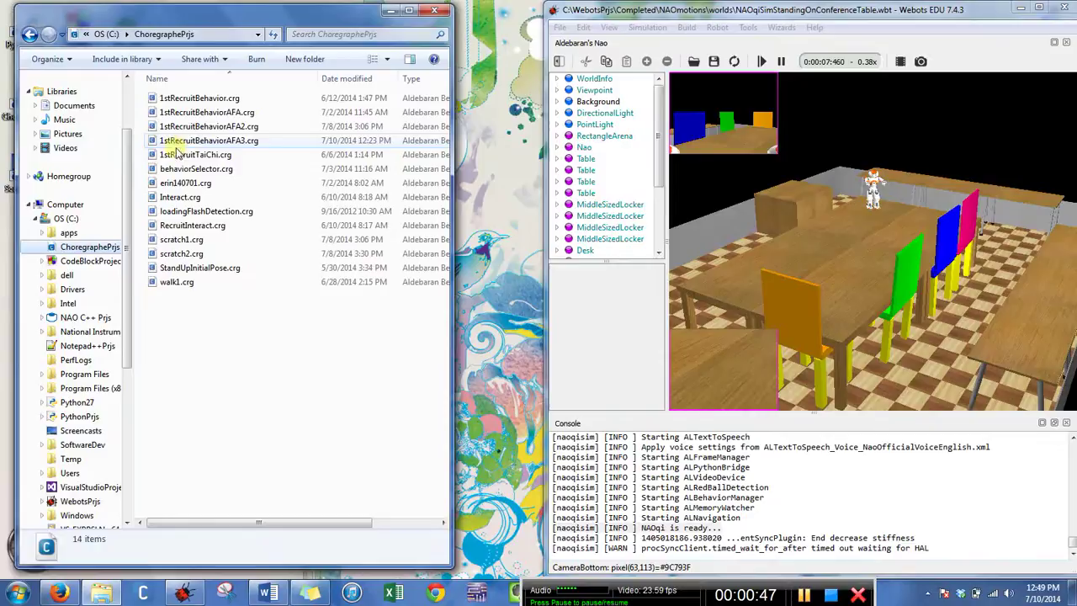
{"action": "double_click", "coordinate": [192, 141]}
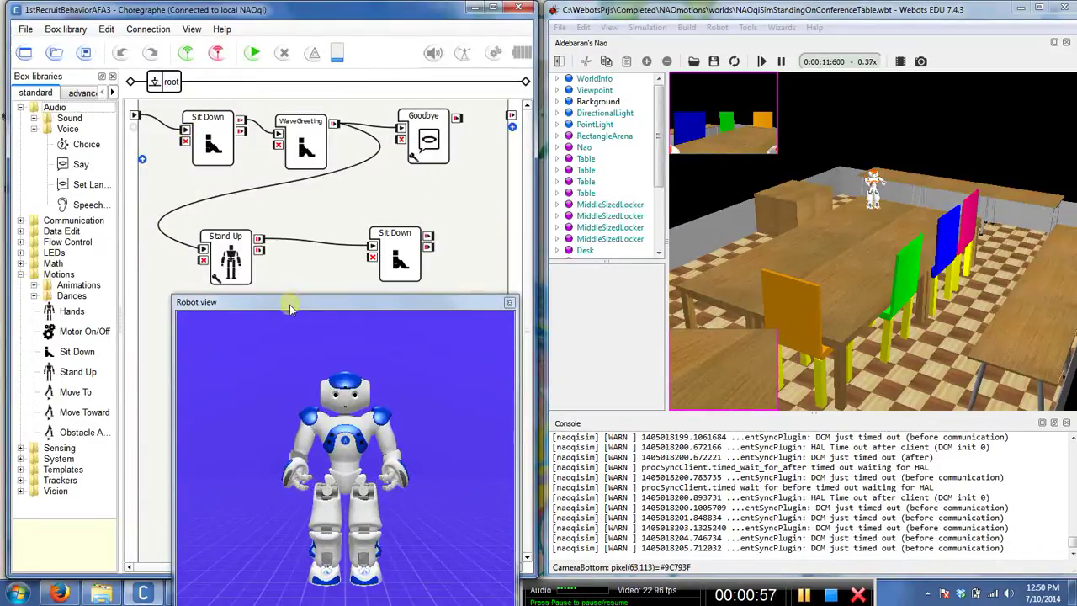
{"action": "mouse_move", "coordinate": [290, 305]}
{"action": "left_mouse_down"}
{"action": "mouse_move", "coordinate": [505, 202]}
{"action": "mouse_move", "coordinate": [389, 161]}
{"action": "left_mouse_up"}
{"action": "left_click", "coordinate": [191, 30]}
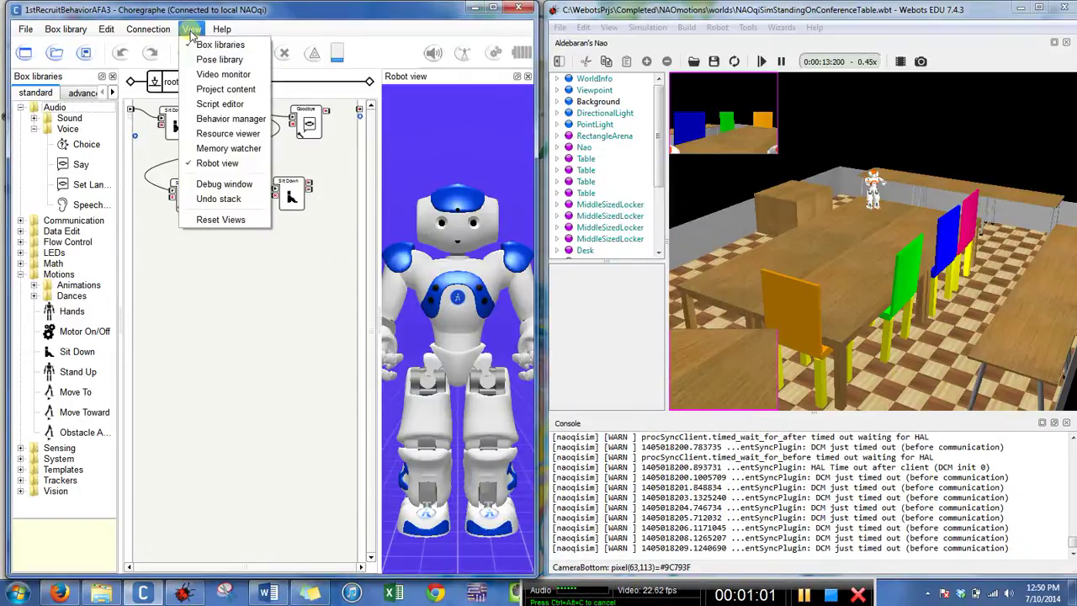
{"action": "left_click", "coordinate": [213, 83]}
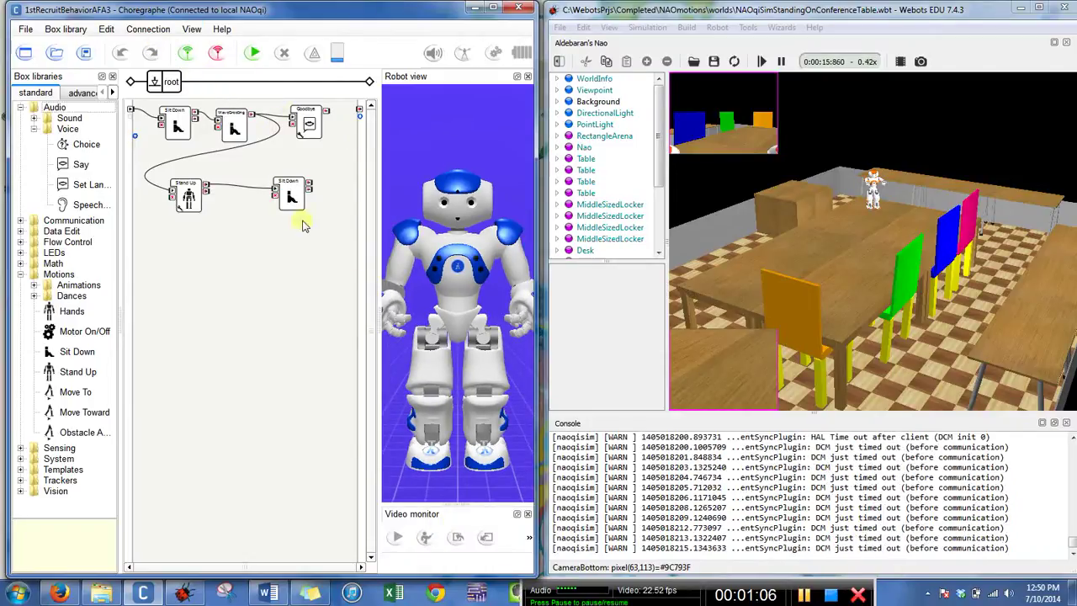
Step: Connect Choregraphe to the oogieLaptop.local robot from the Browse robots list
{"action": "left_click", "coordinate": [183, 56]}
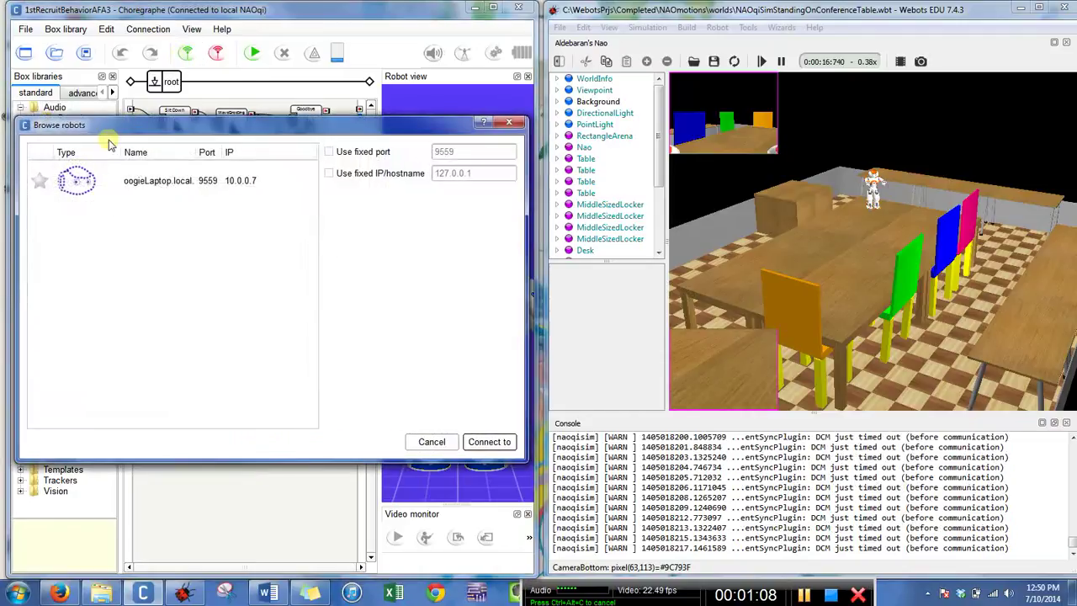
{"action": "left_click", "coordinate": [164, 180]}
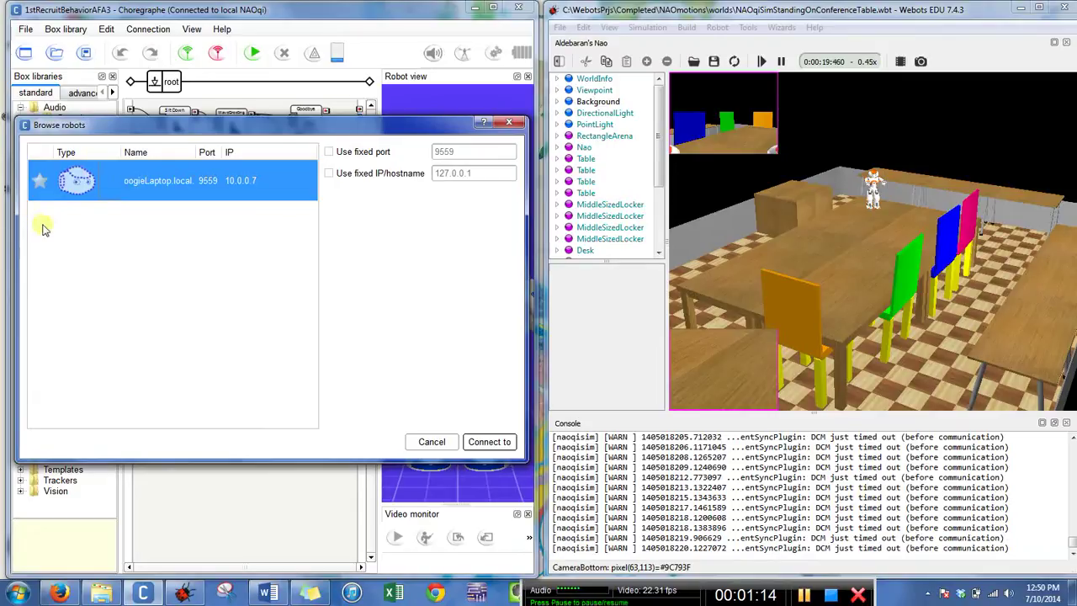
{"action": "left_click", "coordinate": [83, 175]}
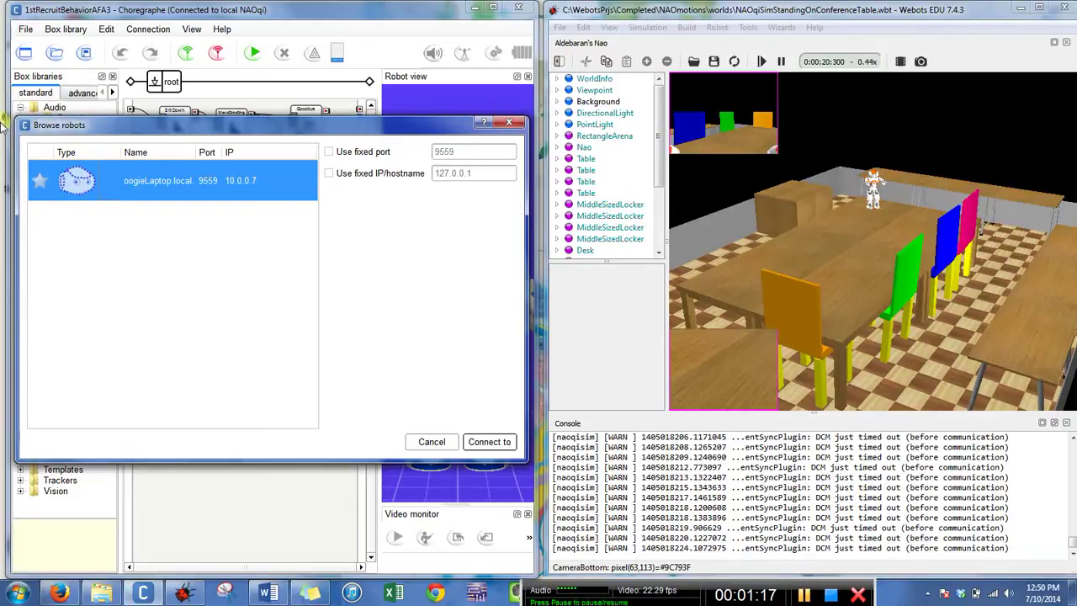
{"action": "left_click", "coordinate": [64, 183]}
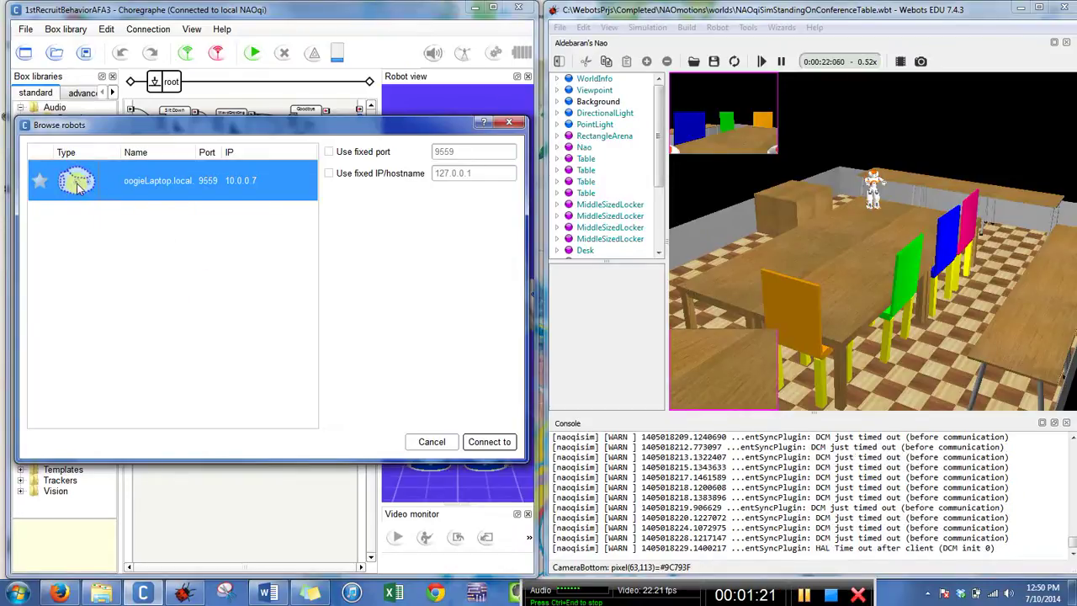
{"action": "left_click", "coordinate": [502, 441]}
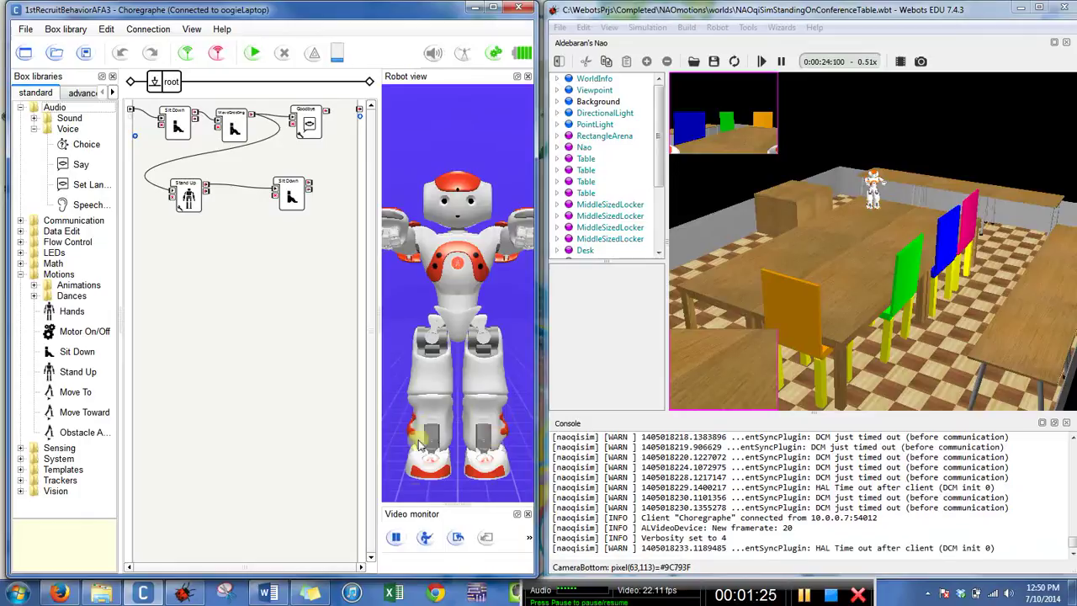
Step: Undock and close the Video monitor, then float the Robot view as its own window
{"action": "left_click_drag", "start_coordinate": [460, 521], "coordinate": [421, 158]}
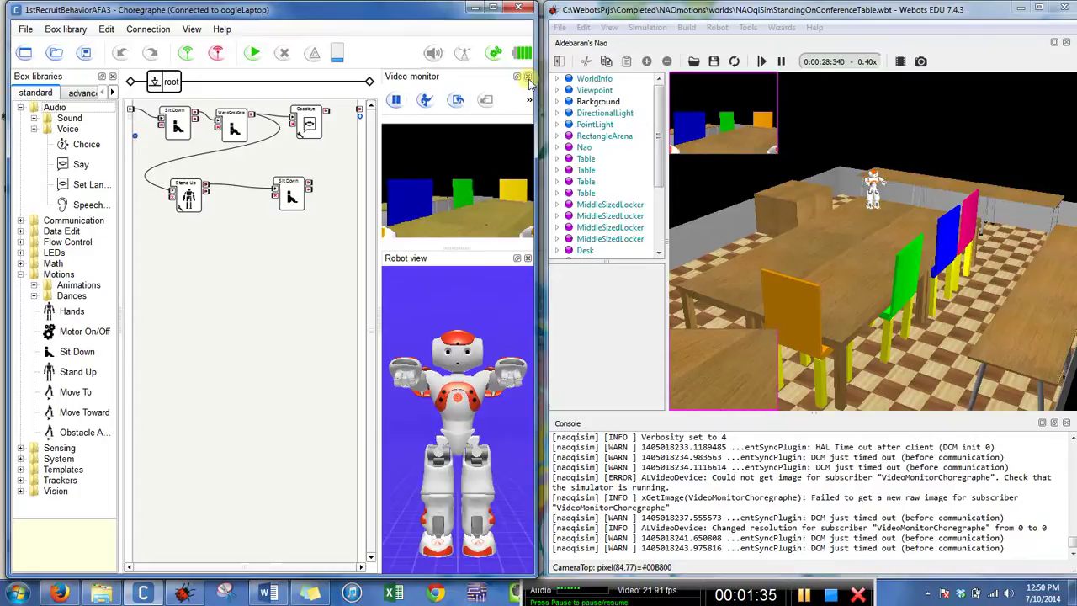
{"action": "left_click", "coordinate": [528, 76]}
{"action": "mouse_move", "coordinate": [493, 80]}
{"action": "left_mouse_down"}
{"action": "mouse_move", "coordinate": [294, 117]}
{"action": "mouse_move", "coordinate": [285, 131]}
{"action": "mouse_move", "coordinate": [296, 304]}
{"action": "mouse_move", "coordinate": [252, 313]}
{"action": "left_mouse_up"}
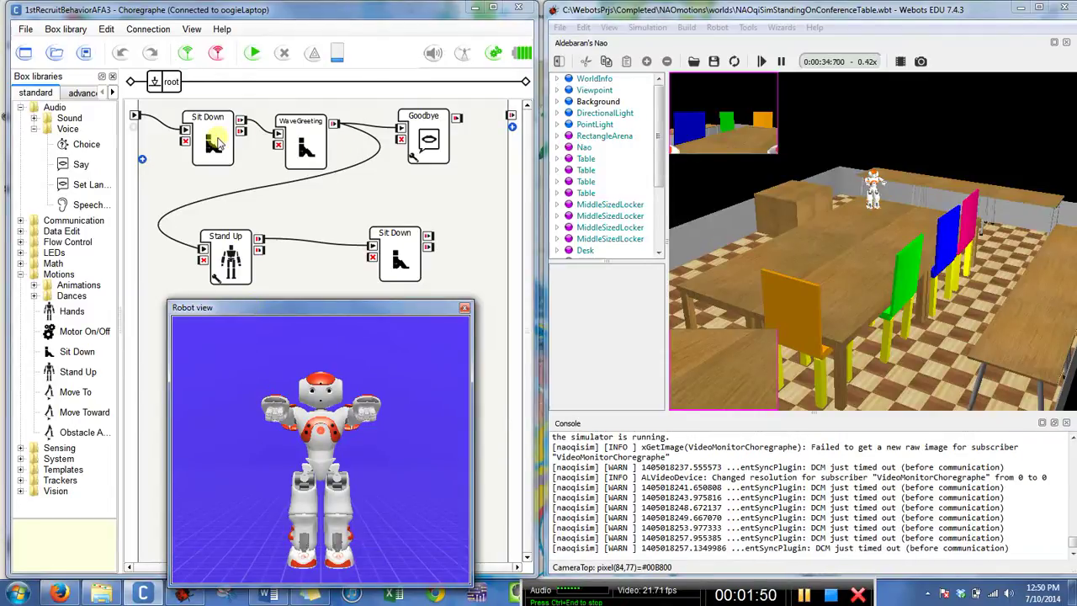
Step: View WaveGreeting's inner steps, return to root, and place the Robot view at lower left
{"action": "double_click", "coordinate": [299, 140]}
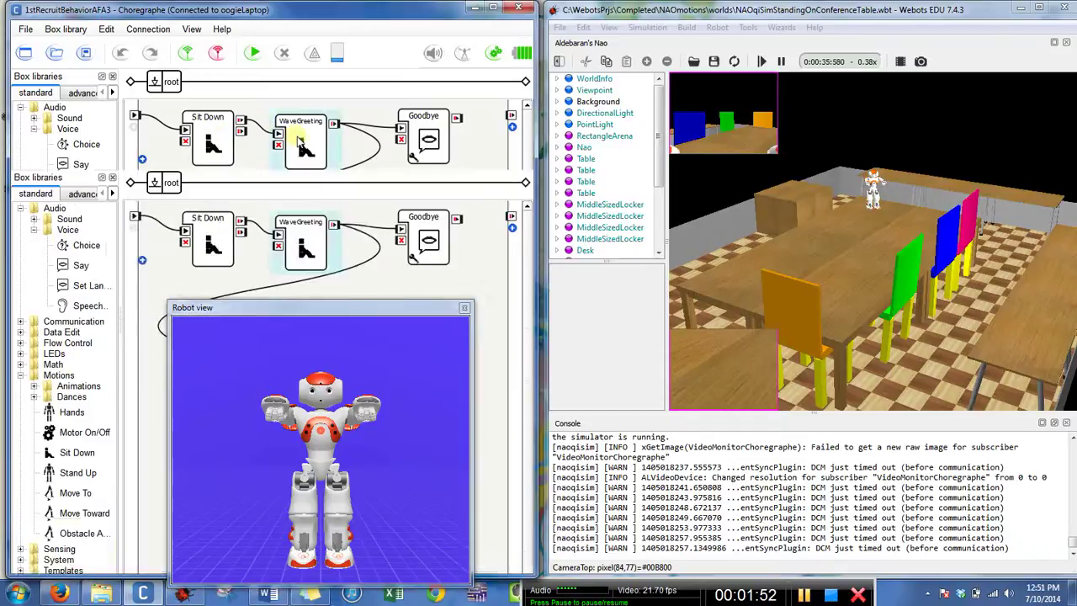
{"action": "left_click_drag", "start_coordinate": [357, 314], "coordinate": [774, 126]}
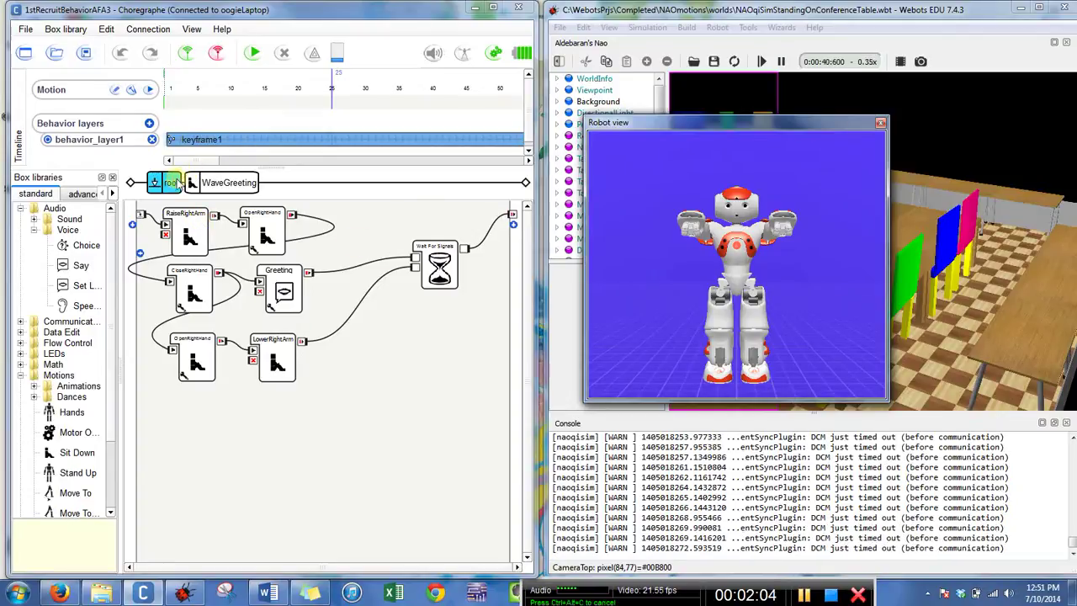
{"action": "left_click", "coordinate": [168, 183]}
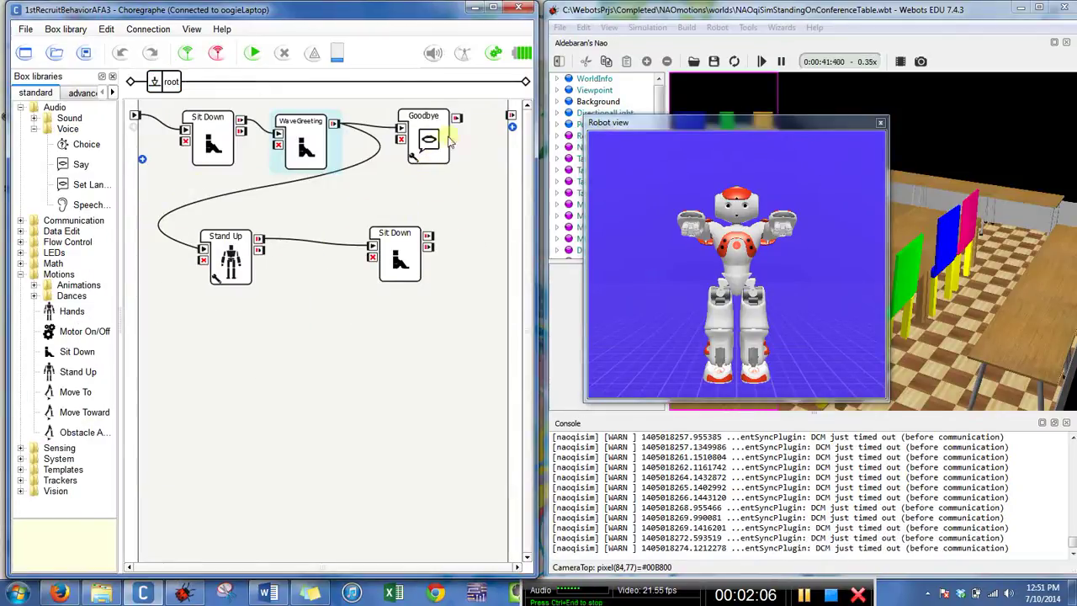
{"action": "mouse_move", "coordinate": [702, 126]}
{"action": "left_mouse_down"}
{"action": "mouse_move", "coordinate": [308, 297]}
{"action": "mouse_move", "coordinate": [307, 309]}
{"action": "left_mouse_up"}
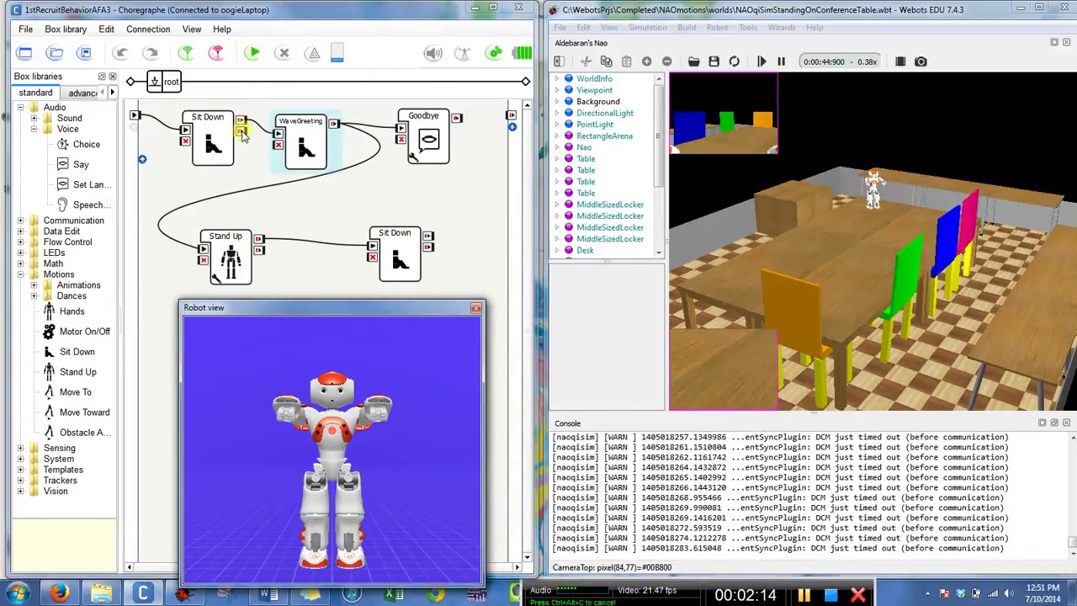
Step: Link Sit Down into WaveGreeting and play the behavior on the simulated NAO
{"action": "left_click", "coordinate": [278, 135]}
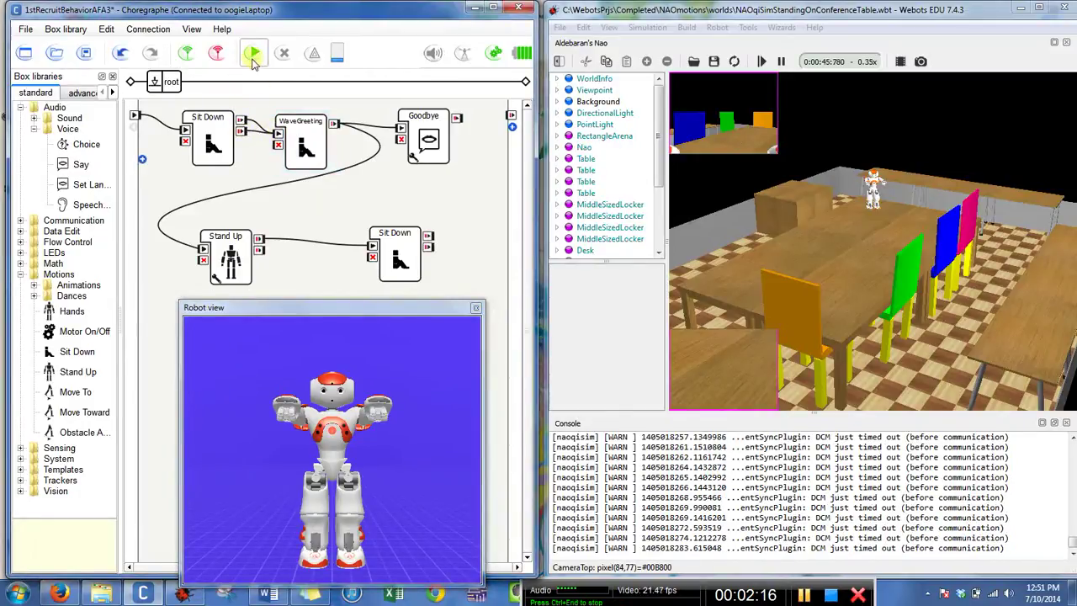
{"action": "left_click", "coordinate": [252, 58]}
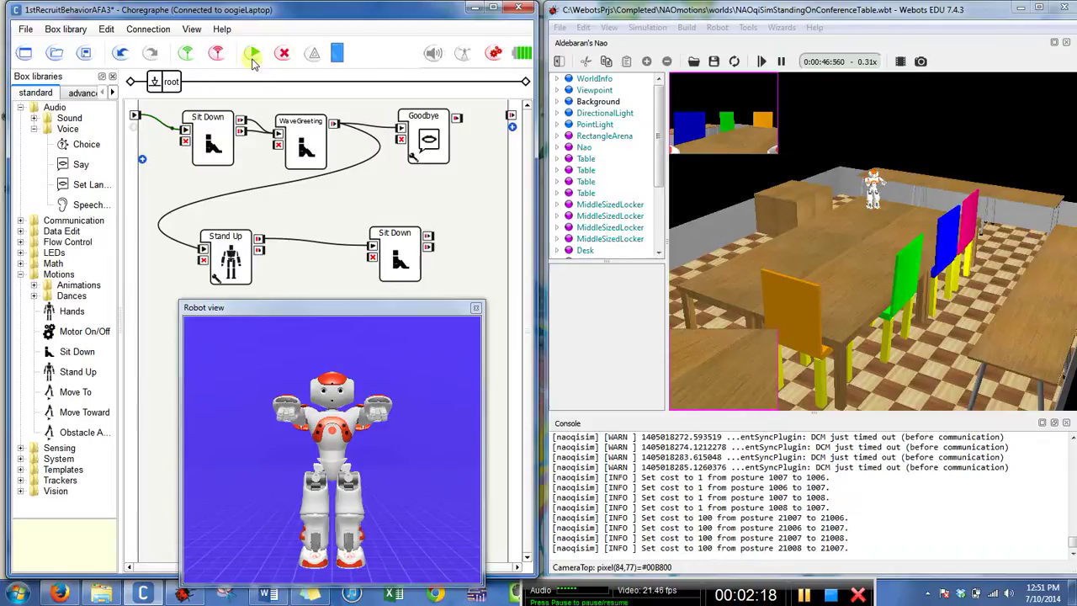